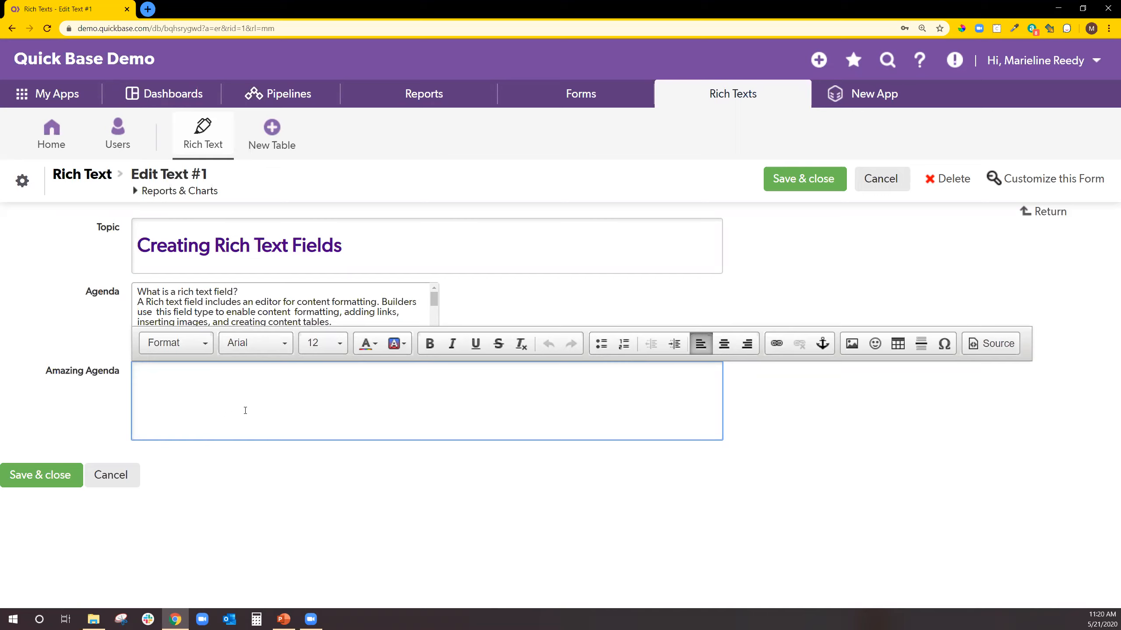
# Put the cursor in the Agenda text of the Edit Text #1 form.
pyautogui.click(183, 303)
# Paste the full Agenda text into Amazing Agenda and underline its first line.
pyautogui.moveTo(182, 318); pyautogui.dragTo(355, 358)
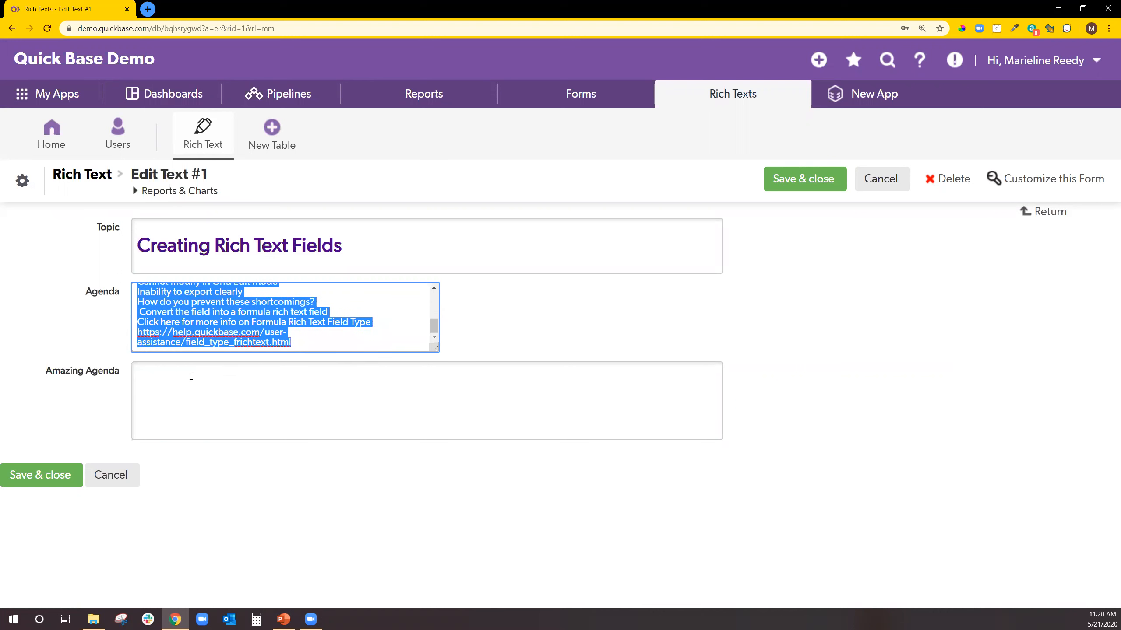
pyautogui.click(153, 376)
pyautogui.write('What is a rich text field? A Rich text field includes an editor for content formatting. Builders use  this field type to enable content  formatting, adding links, inserting images, and creating content tables. Features of a rich text field… Ability to change the font name, size, style, color, and effect  Organize your content by using bullets, numbering, columns, and tables Enrich your content by adding links, images, emojis, and special characters Limitations Cannot Display as a filter Cannot modify in Grid Edit Mode Inability to export clearly How do you prevent these shortcomings?  Convert the field into a formula rich text field Click here for more info on Formula Rich Text Field Type https://help.quickbase.com/user-assistance/field_type_frichtext.html')
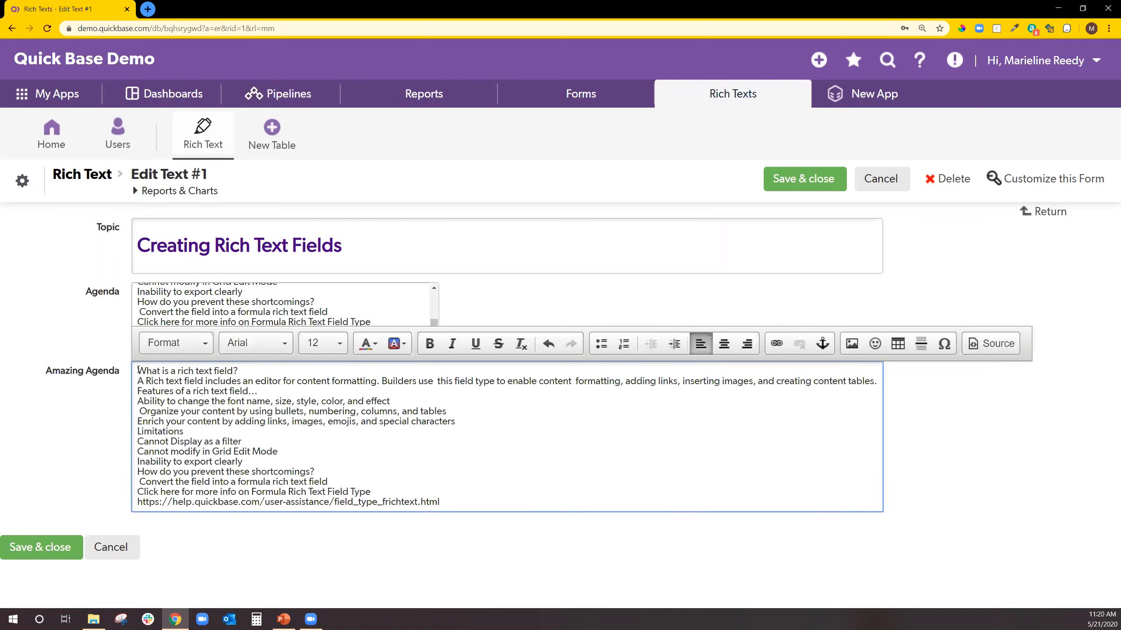
pyautogui.moveTo(167, 369); pyautogui.dragTo(241, 370)
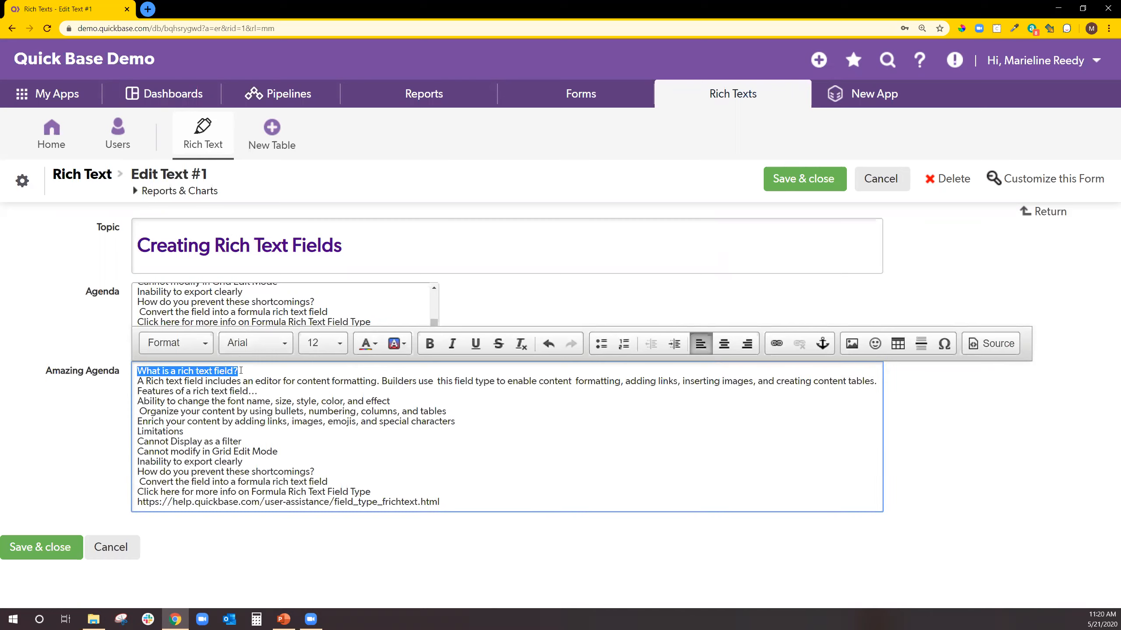
pyautogui.click(475, 344)
# Make the heading 'What is a rich text field?' 18-point and purple.
pyautogui.click(339, 344)
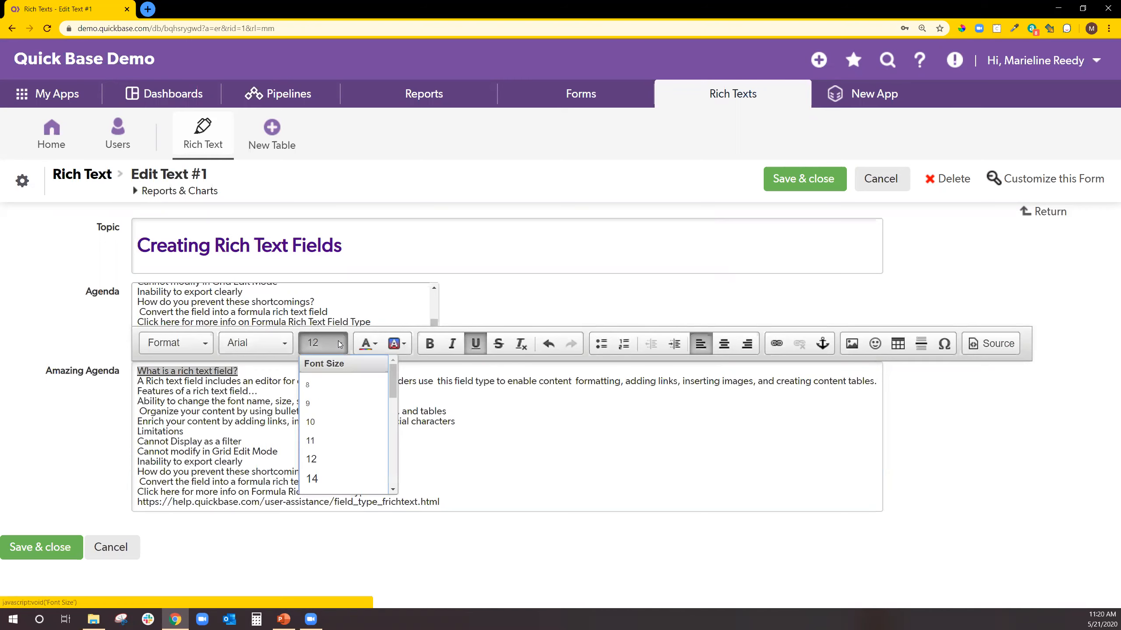
pyautogui.scroll(-2, 349, 473)
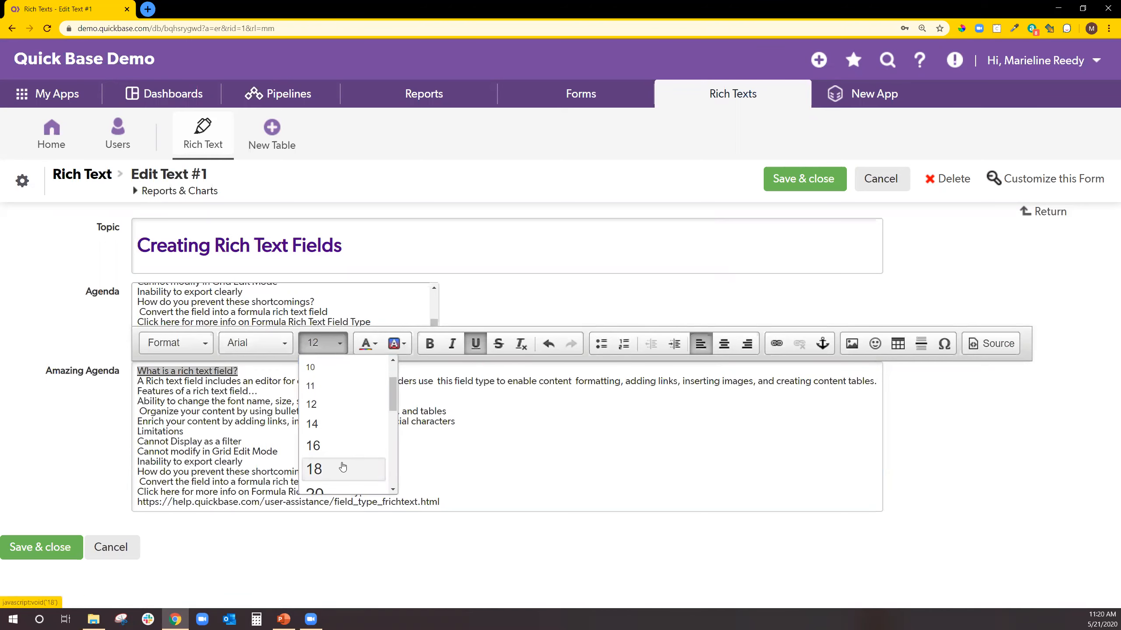
pyautogui.click(342, 468)
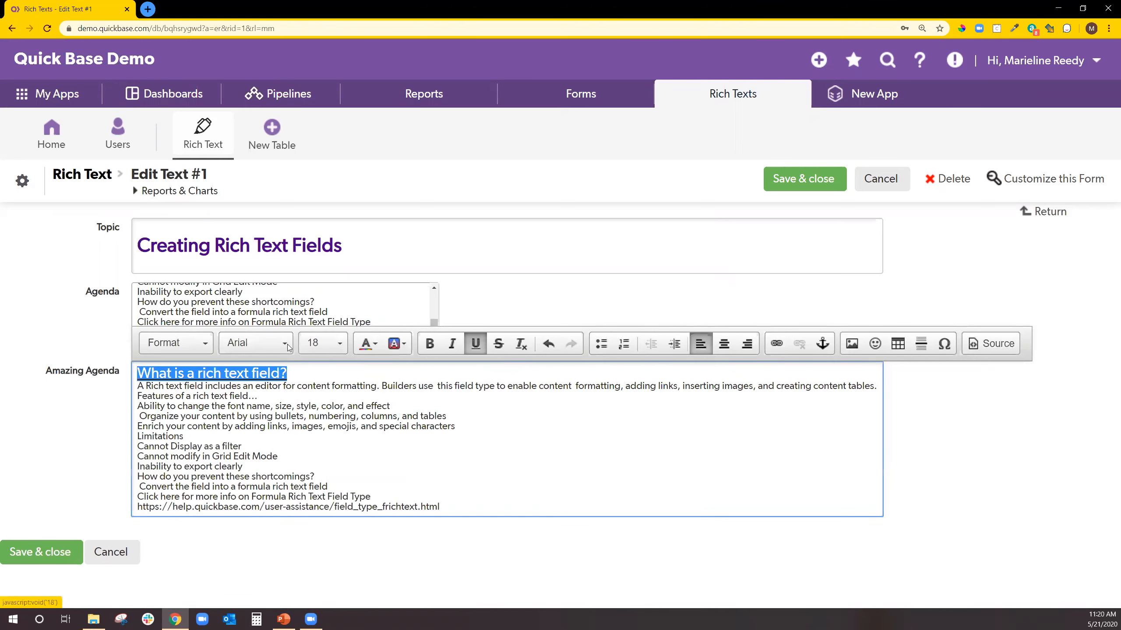
pyautogui.click(375, 345)
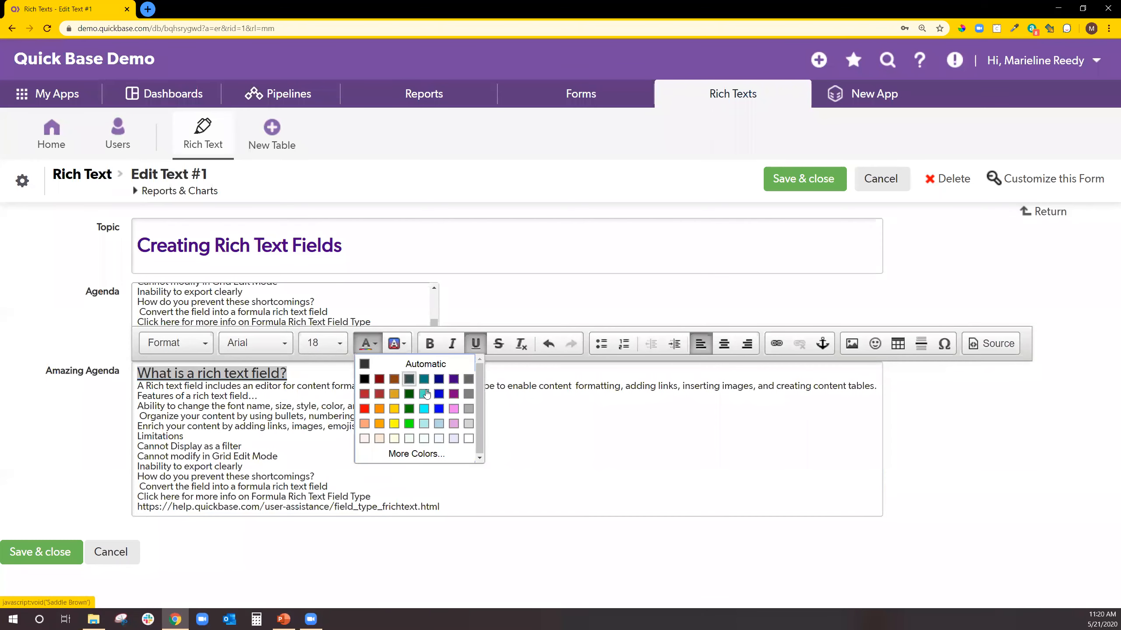
pyautogui.click(450, 400)
# Select the whole paragraph beginning 'A Rich text field includes'.
pyautogui.click(385, 396)
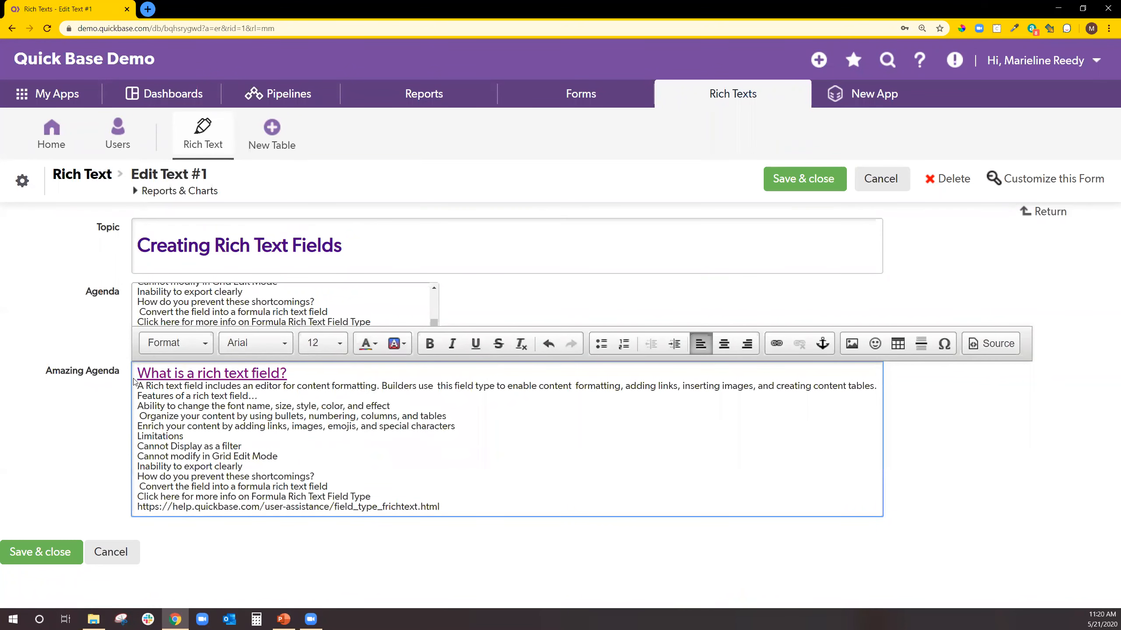
pyautogui.moveTo(135, 382); pyautogui.dragTo(872, 380)
pyautogui.tripleClick(872, 380)
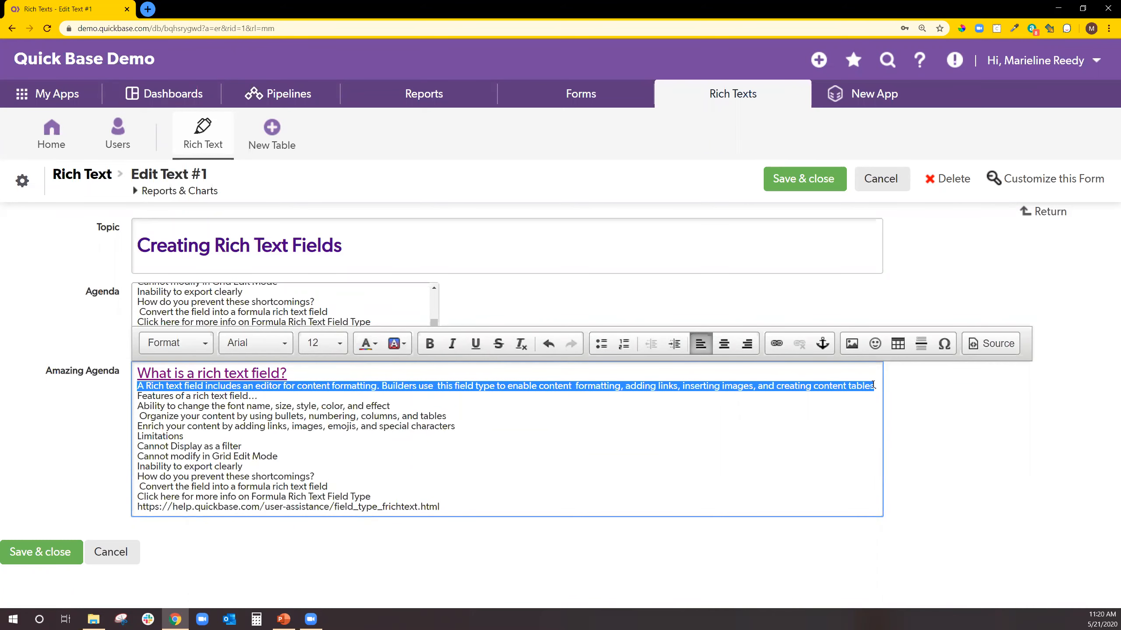
# Set the intro paragraph to Times New Roman 14 and underline the Features line.
pyautogui.click(274, 347)
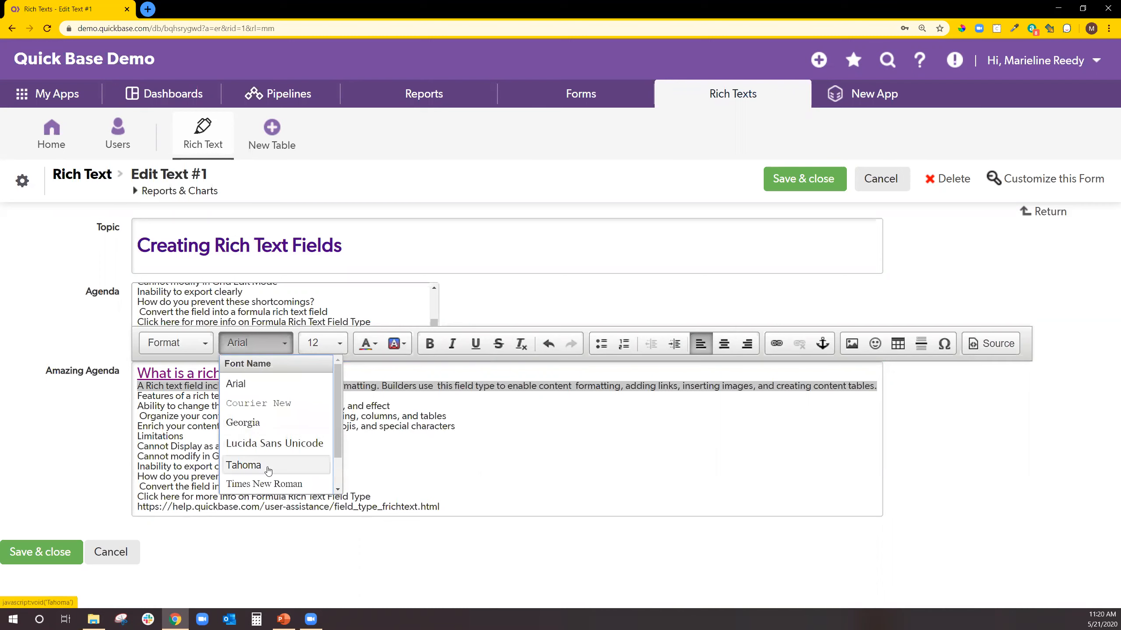
pyautogui.click(264, 484)
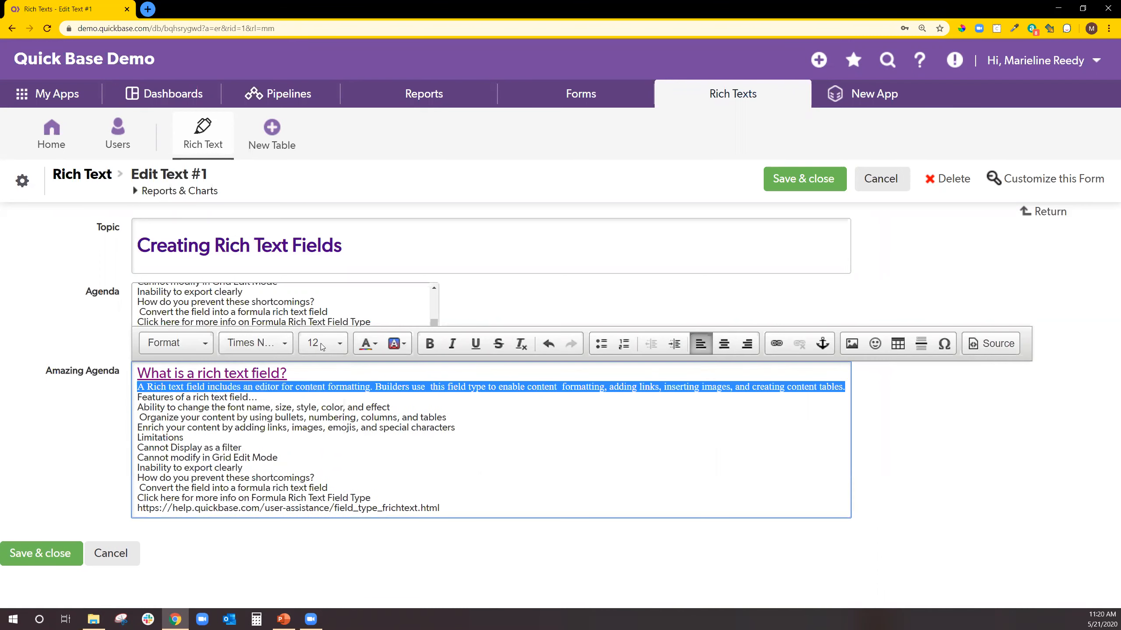
pyautogui.click(339, 344)
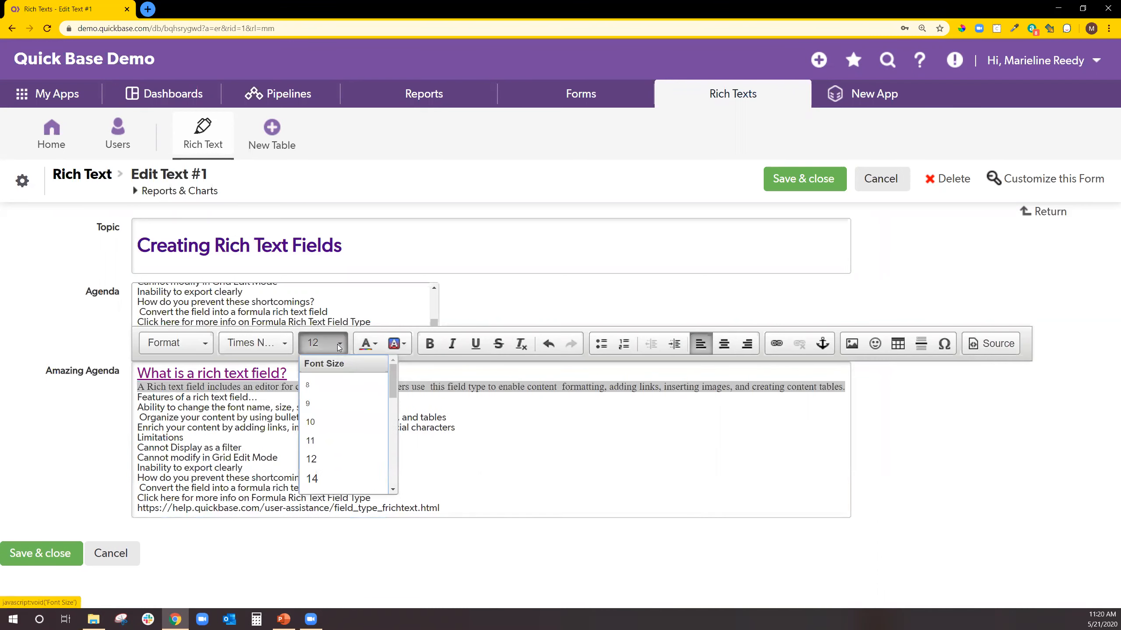
pyautogui.click(329, 481)
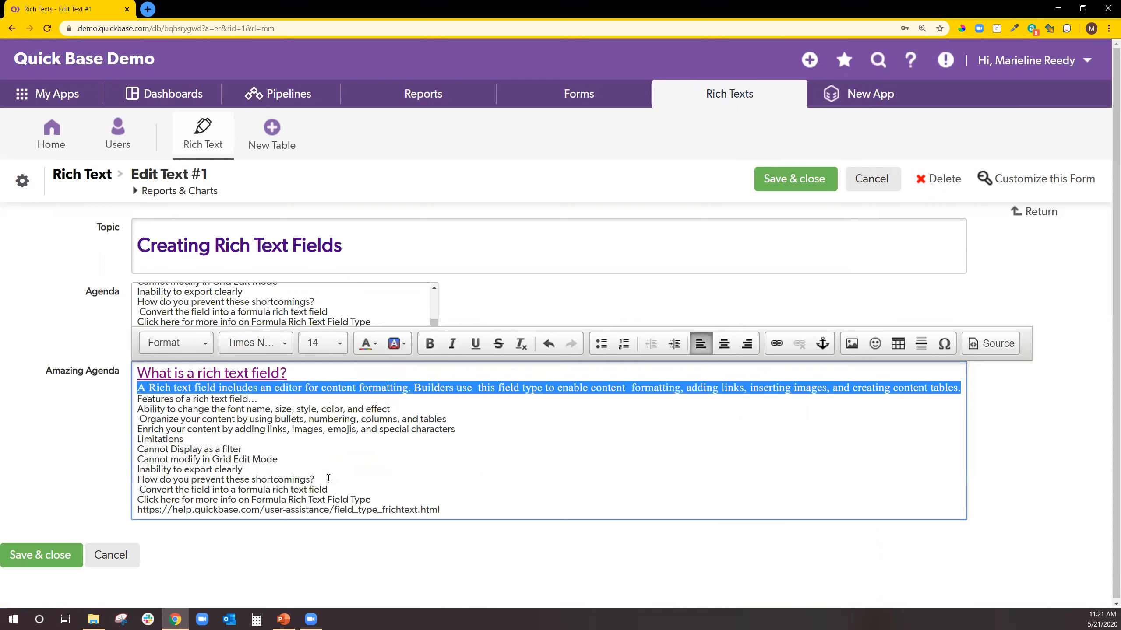
pyautogui.moveTo(137, 399); pyautogui.dragTo(266, 401)
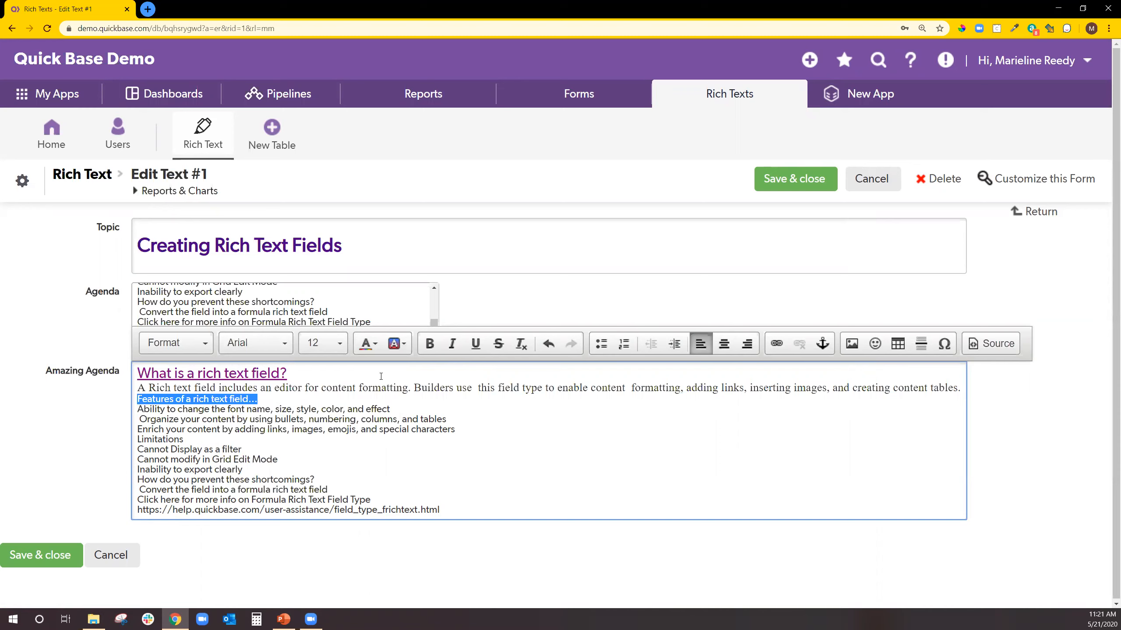
pyautogui.click(474, 348)
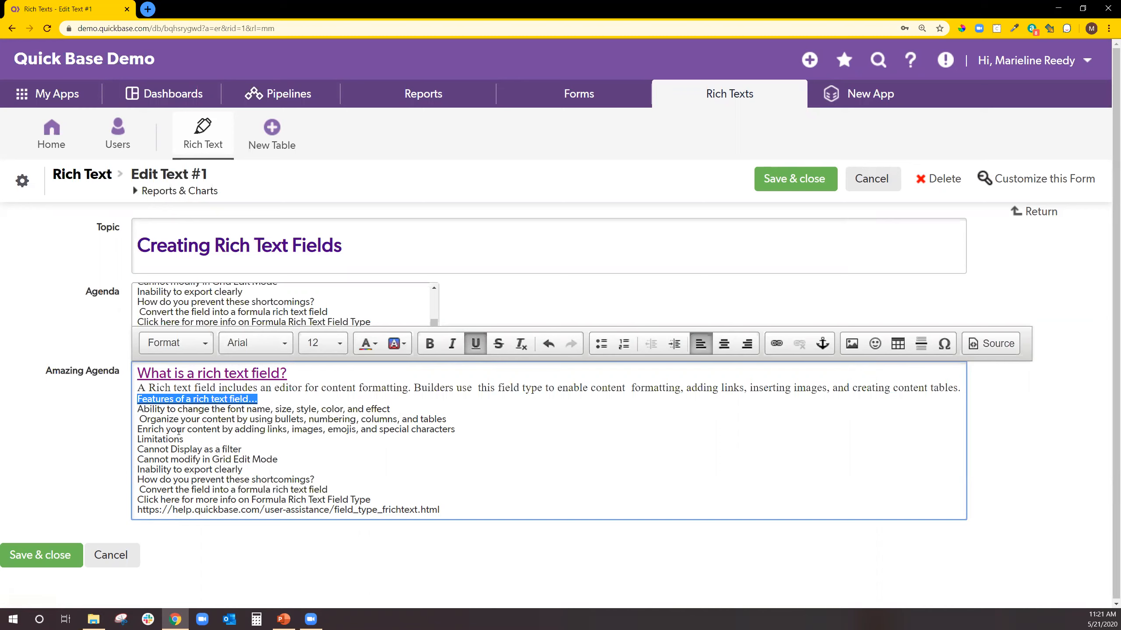
# Underline Limitations and the shortcomings question, and bullet the three feature lines.
pyautogui.moveTo(133, 442); pyautogui.dragTo(183, 439)
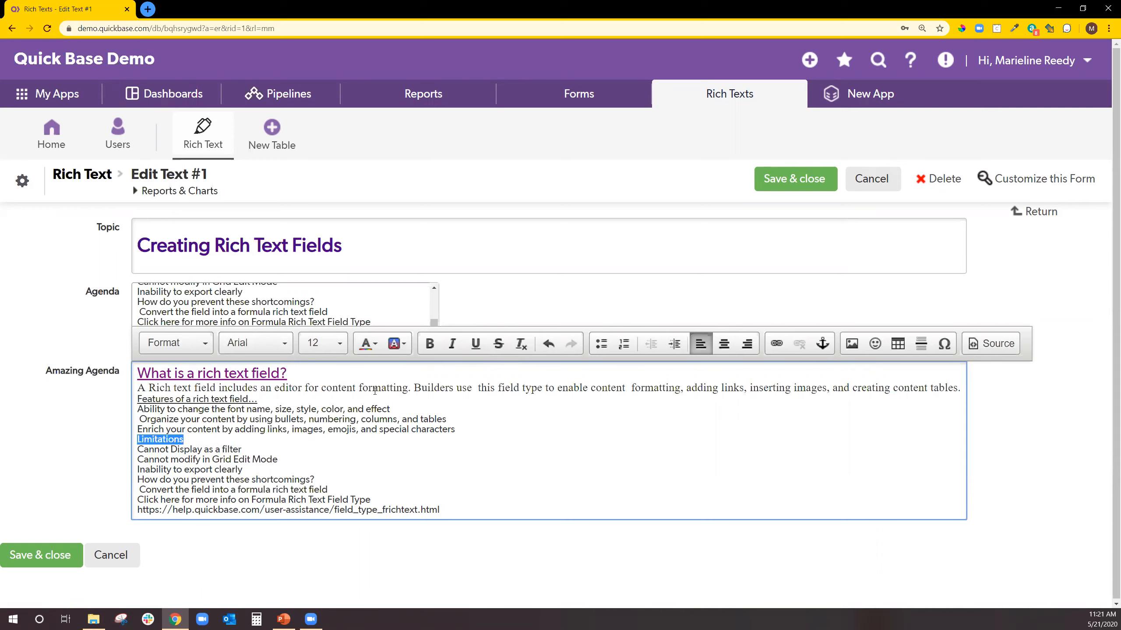
pyautogui.click(474, 347)
pyautogui.scroll(-1, 228, 469)
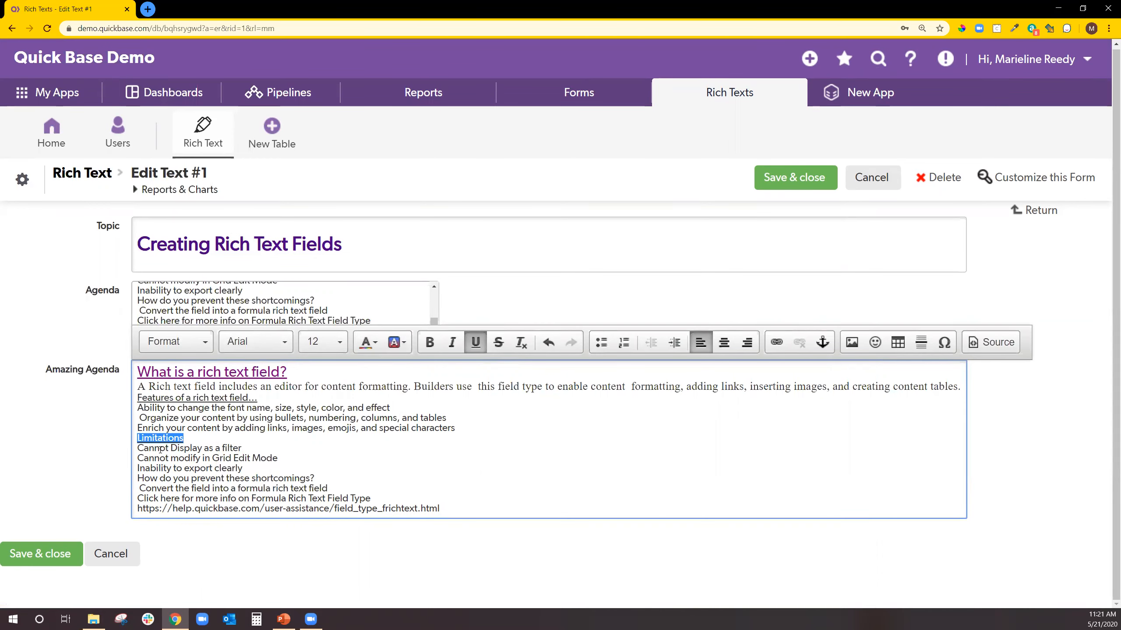
pyautogui.click(136, 478)
pyautogui.keyDown('shift'); pyautogui.click(323, 473); pyautogui.keyUp('shift')
pyautogui.click(474, 343)
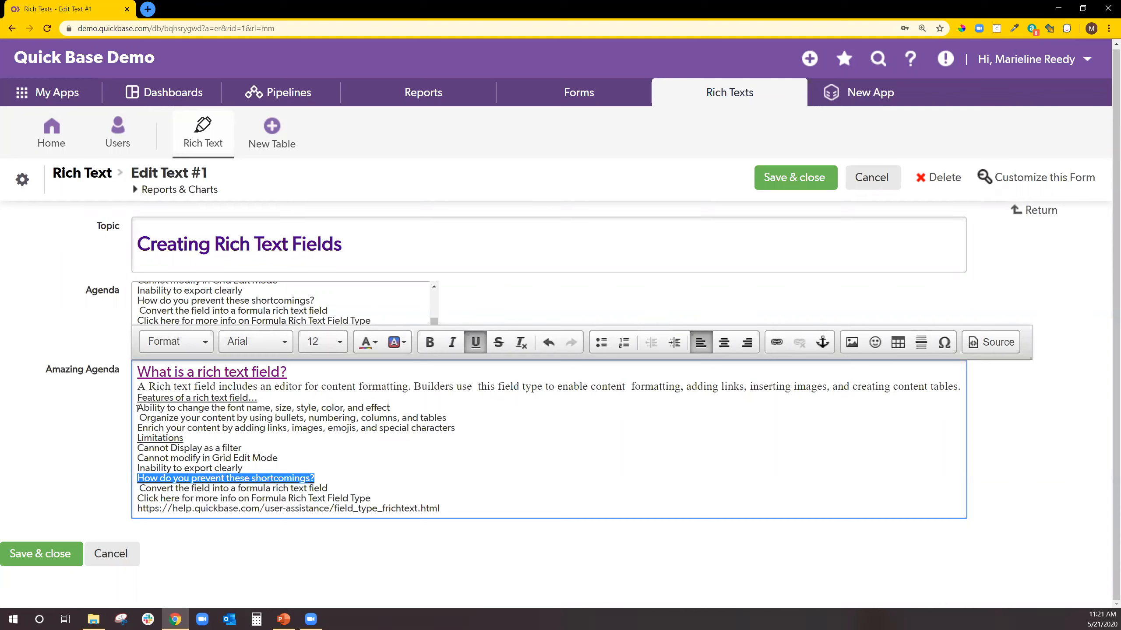
pyautogui.moveTo(138, 409); pyautogui.dragTo(454, 426)
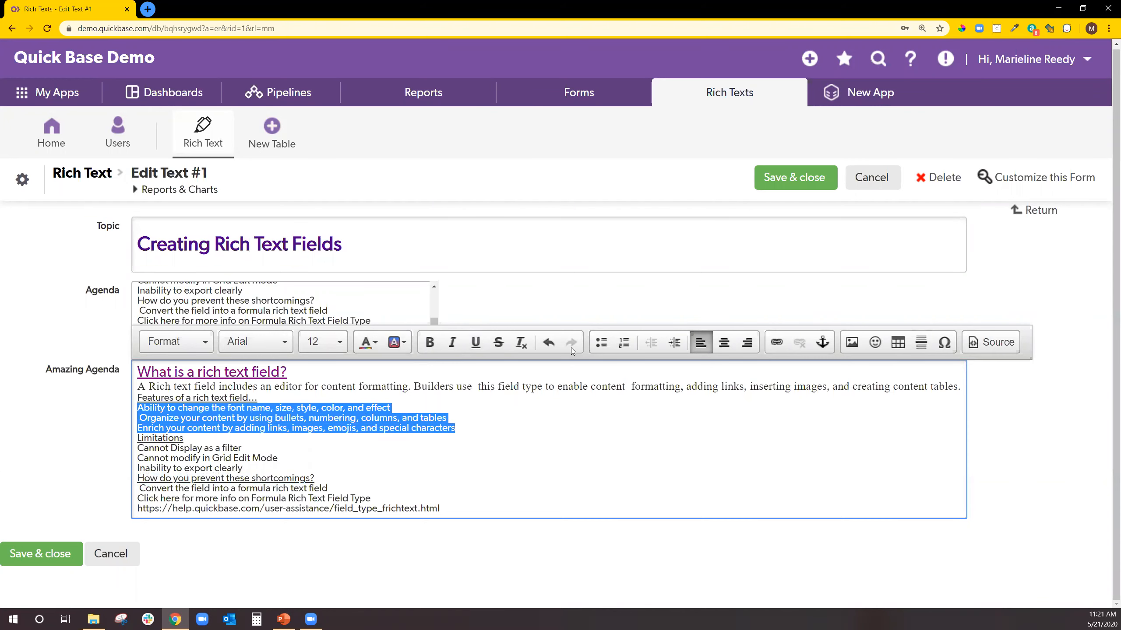
pyautogui.click(600, 342)
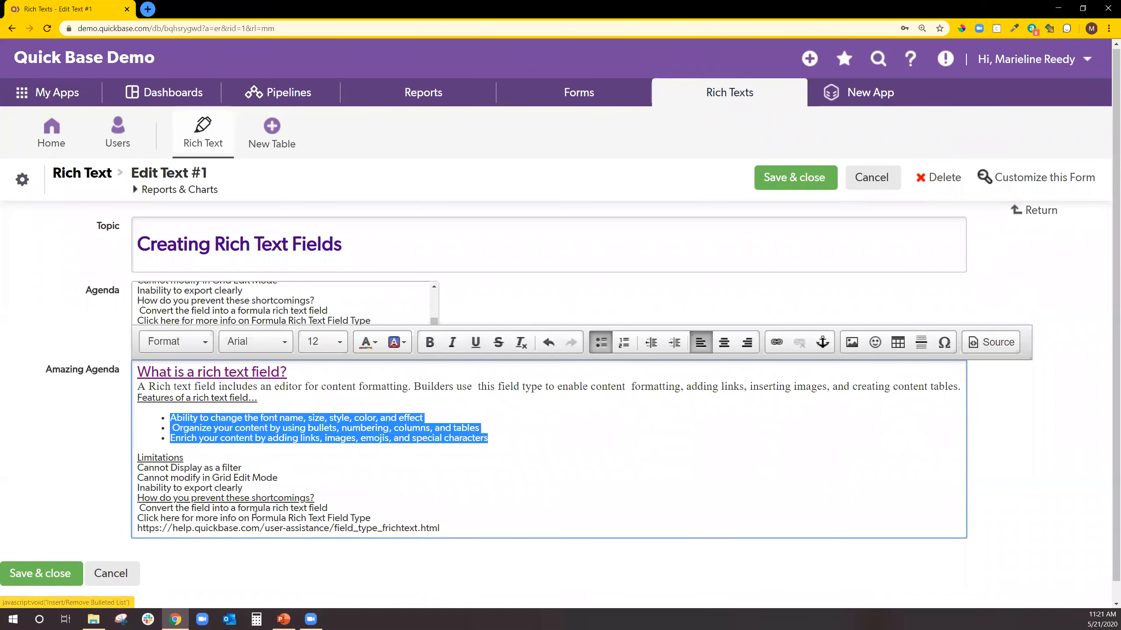
# Turn the three lines under Limitations into a numbered list, 1 to 3.
pyautogui.moveTo(138, 468); pyautogui.dragTo(242, 488)
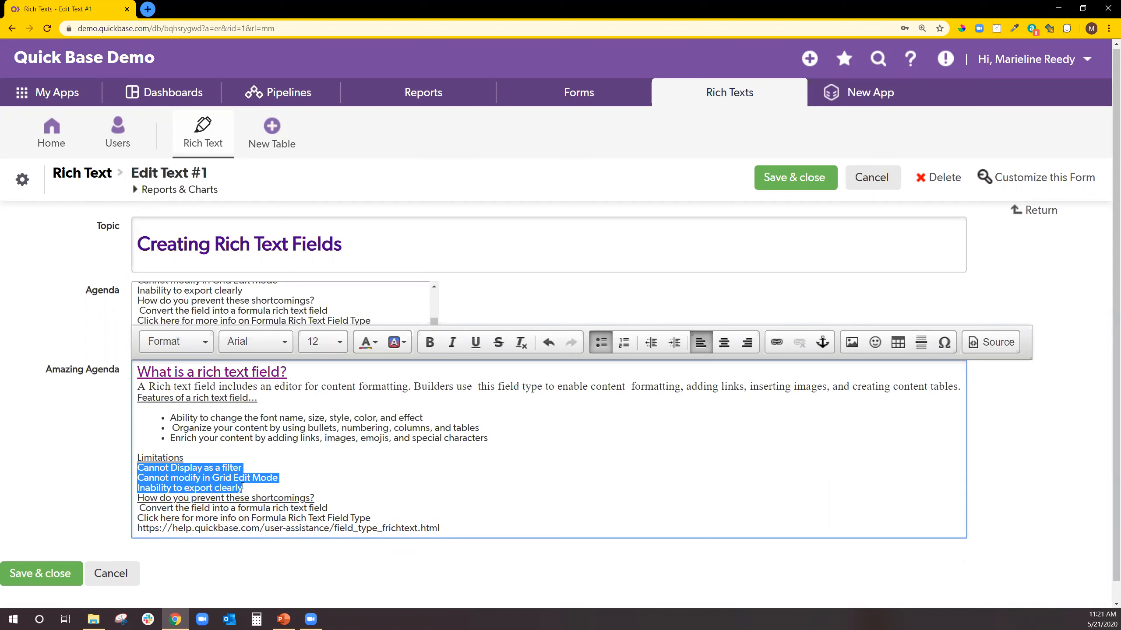
pyautogui.click(624, 343)
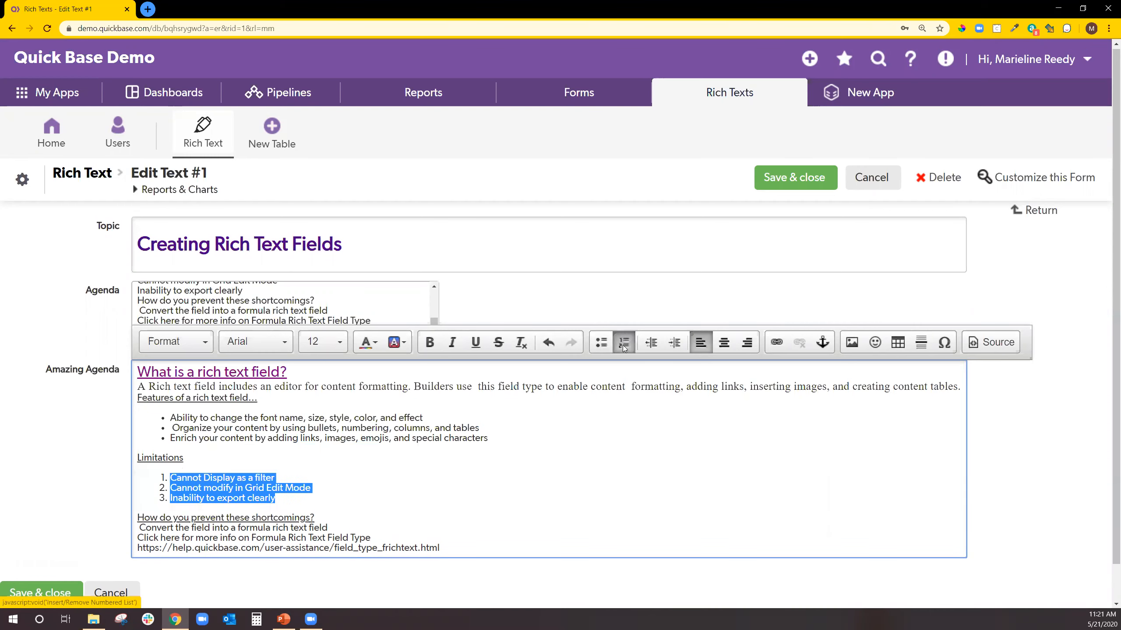
pyautogui.click(408, 481)
pyautogui.scroll(-1, 408, 480)
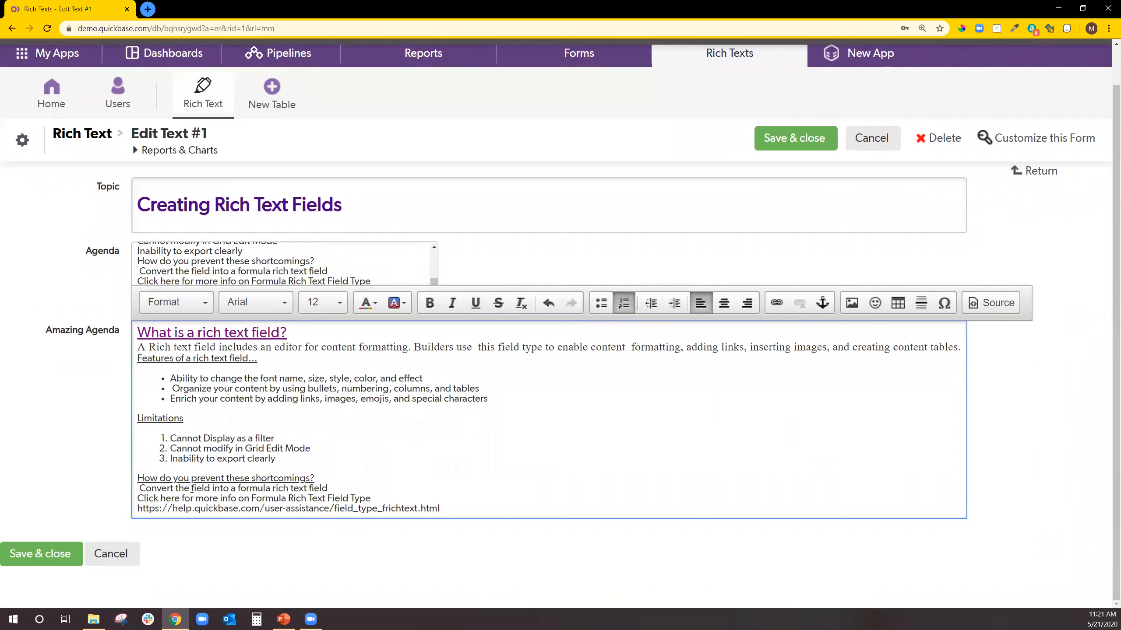
# Add a plain smiley after 'How do you prevent these shortcomings?' and select the help URL.
pyautogui.click(323, 474)
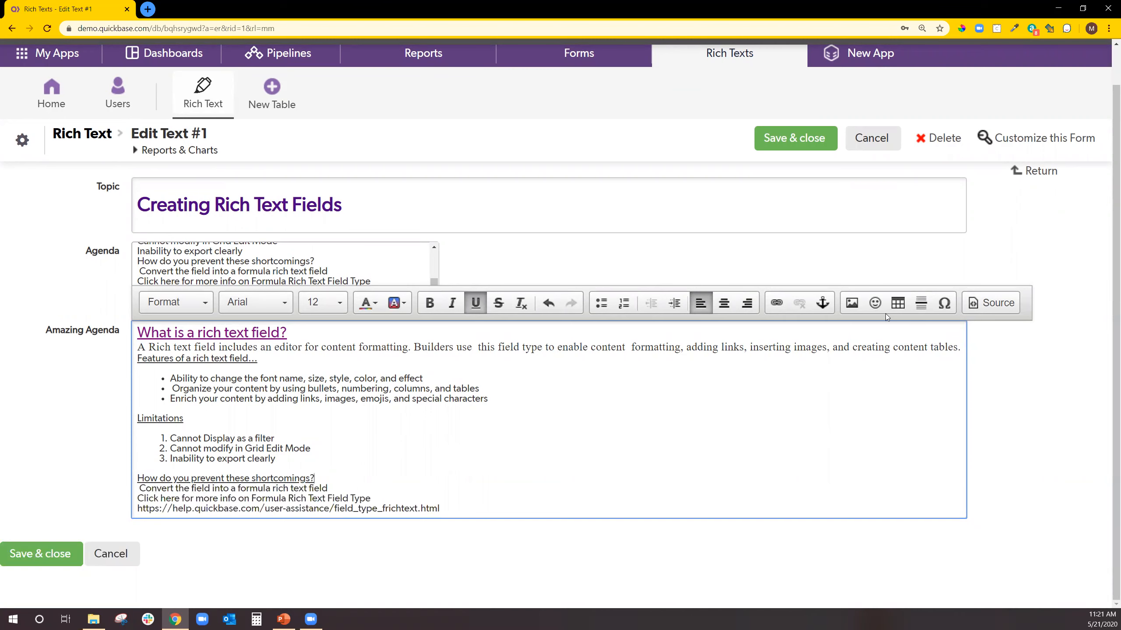
pyautogui.click(876, 304)
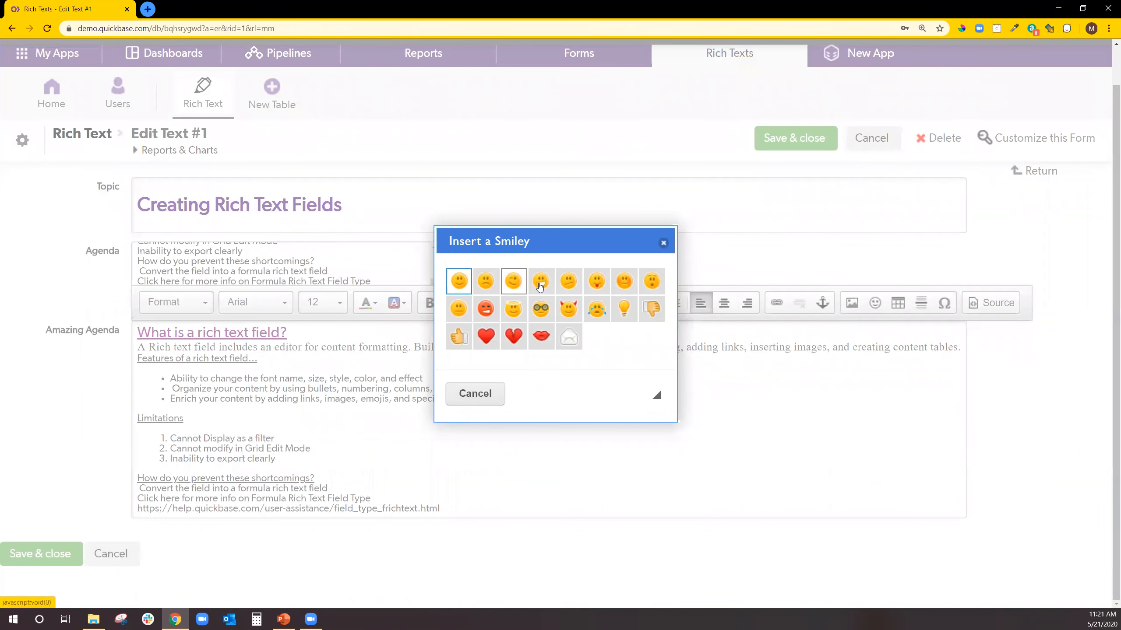
pyautogui.click(458, 281)
pyautogui.scroll(-1, 431, 450)
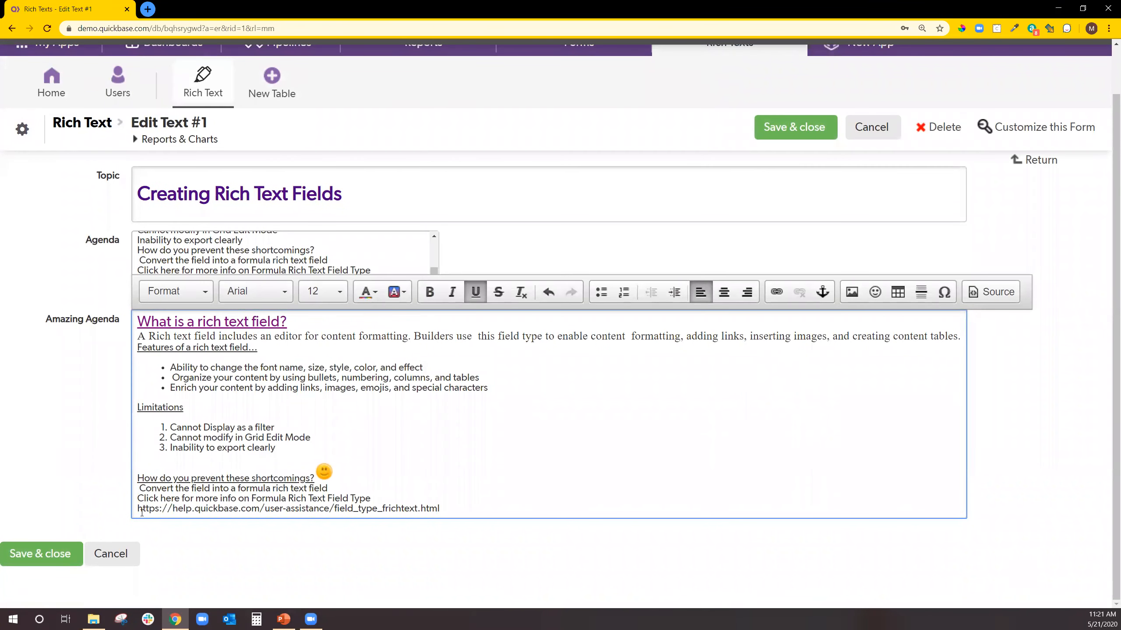
pyautogui.moveTo(138, 509); pyautogui.dragTo(418, 509)
pyautogui.hotkey('ctrl', 'c')
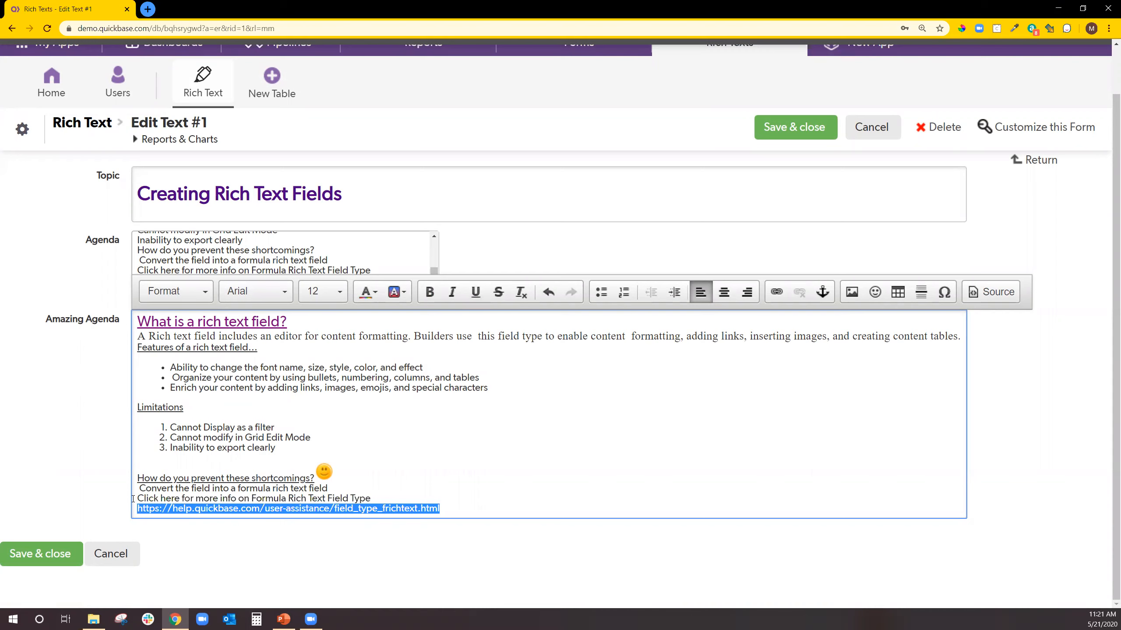
# Link 'Click here' to the copied help.quickbase.com URL, reviewing the Target and Advanced settings.
pyautogui.moveTo(138, 499); pyautogui.dragTo(179, 500)
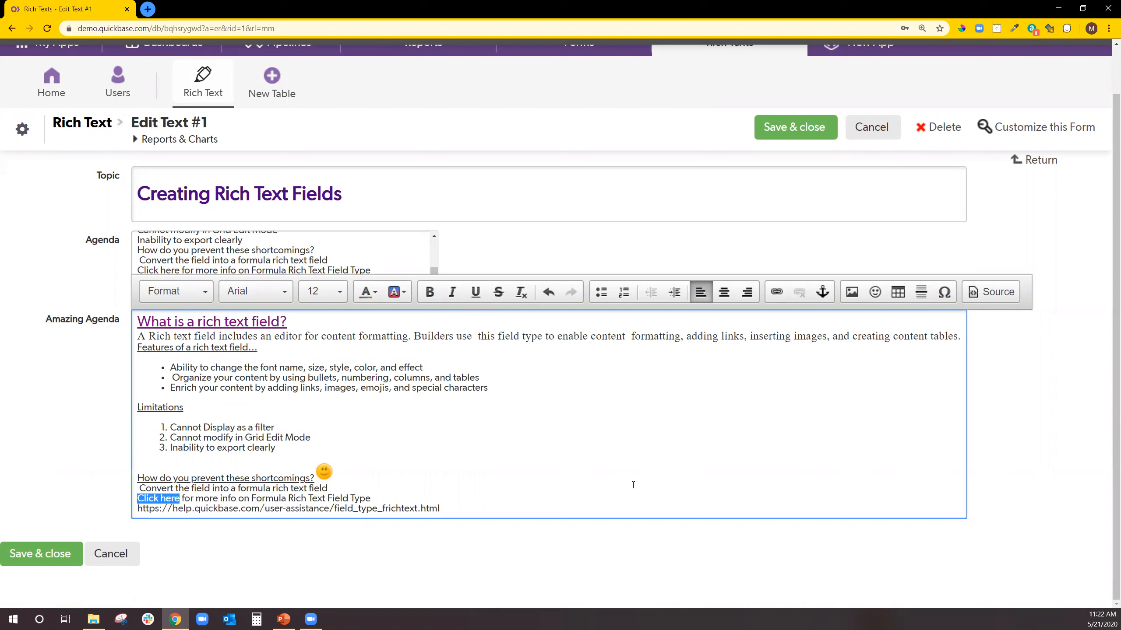
pyautogui.click(777, 292)
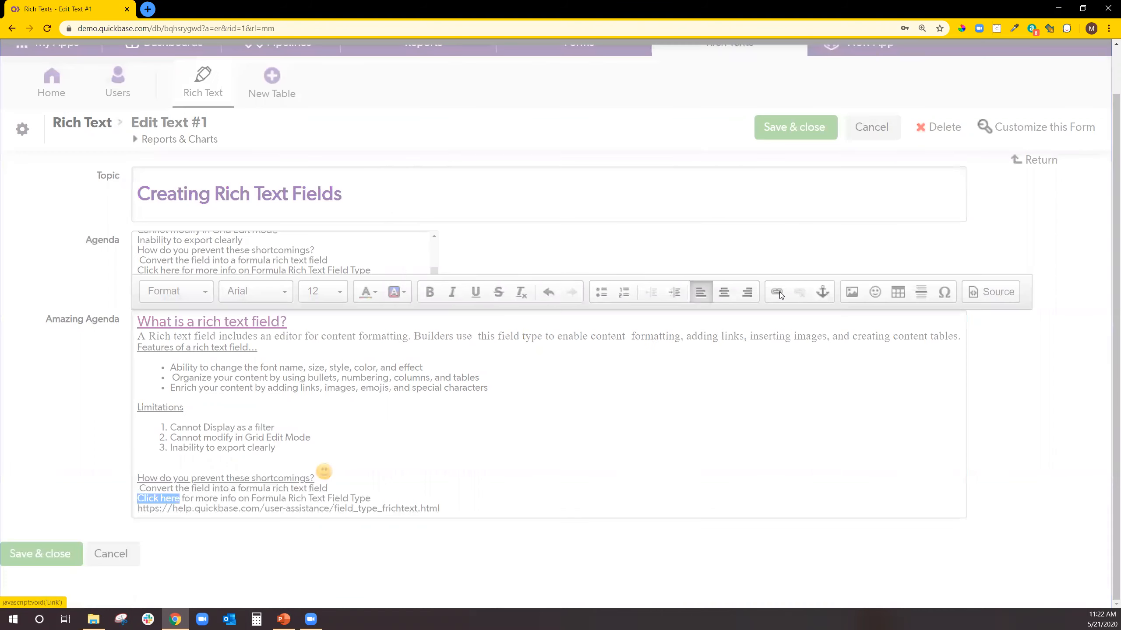
pyautogui.rightClick(549, 304)
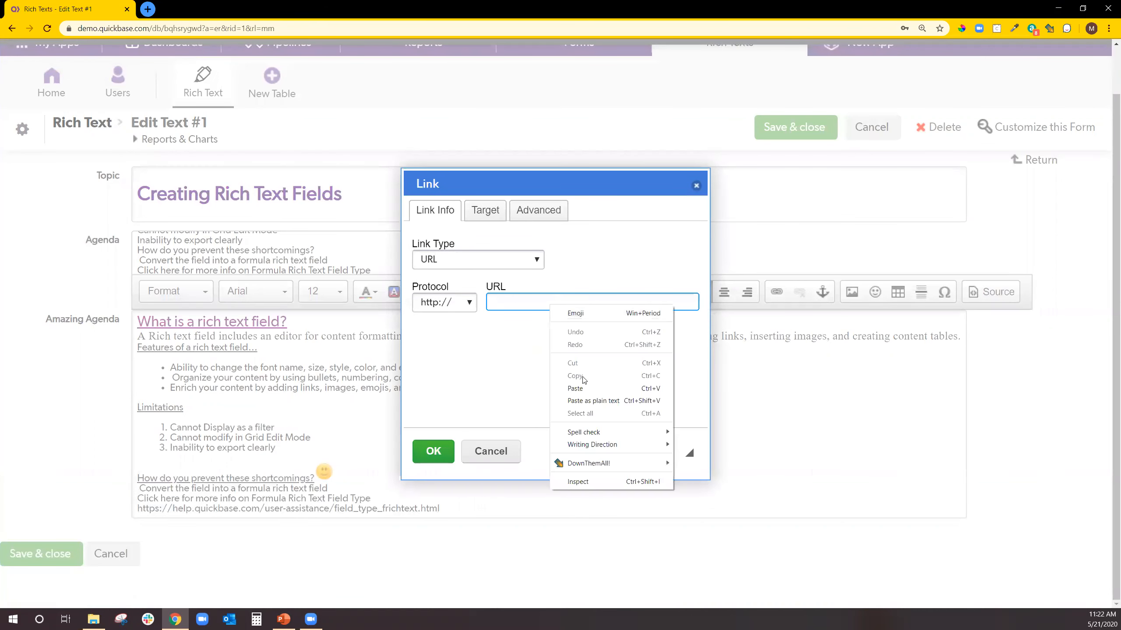
pyautogui.click(584, 388)
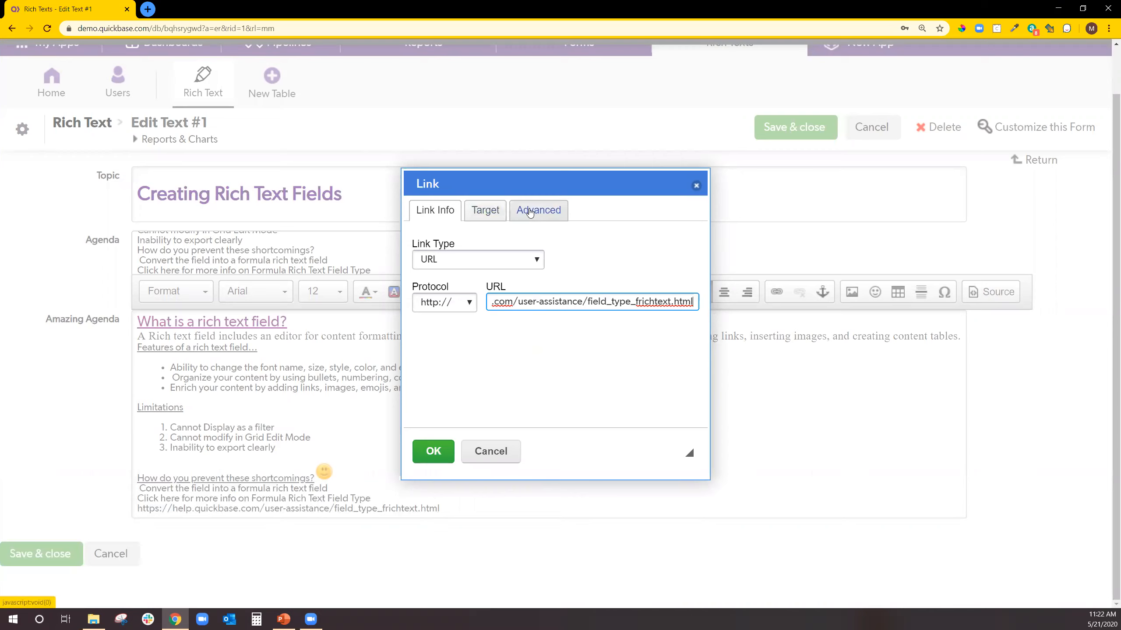
pyautogui.click(491, 210)
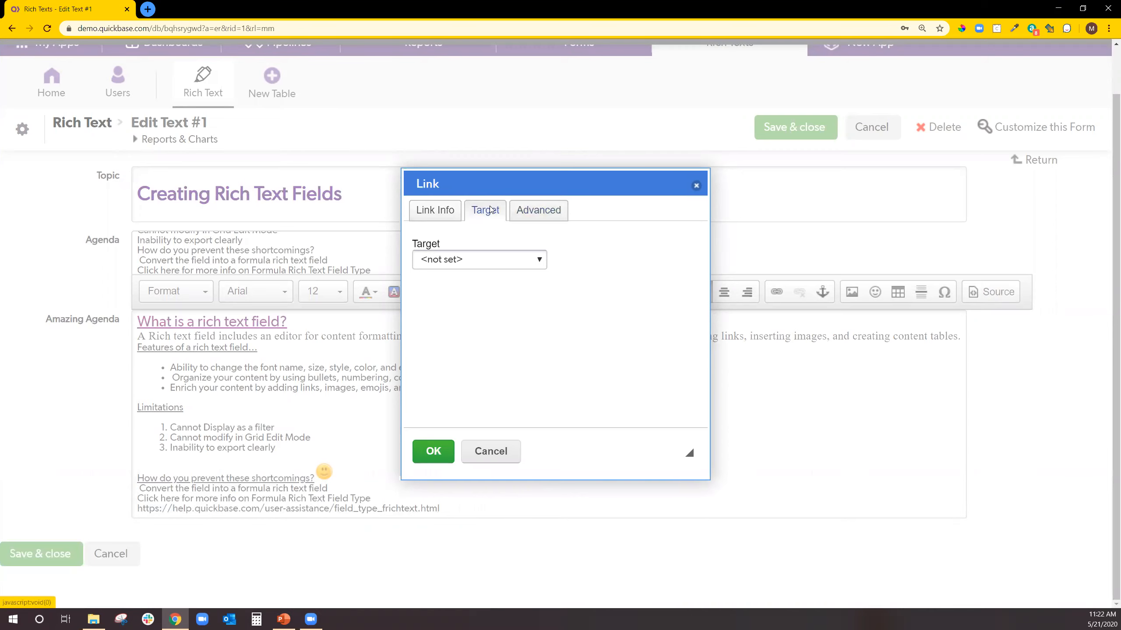
pyautogui.click(475, 262)
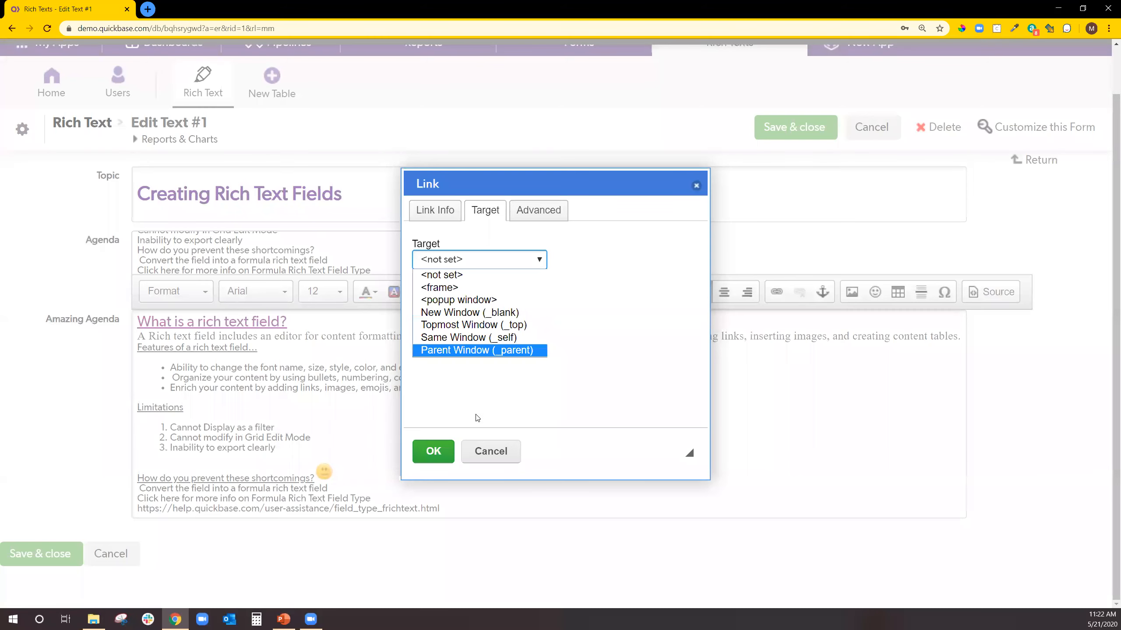
pyautogui.click(529, 213)
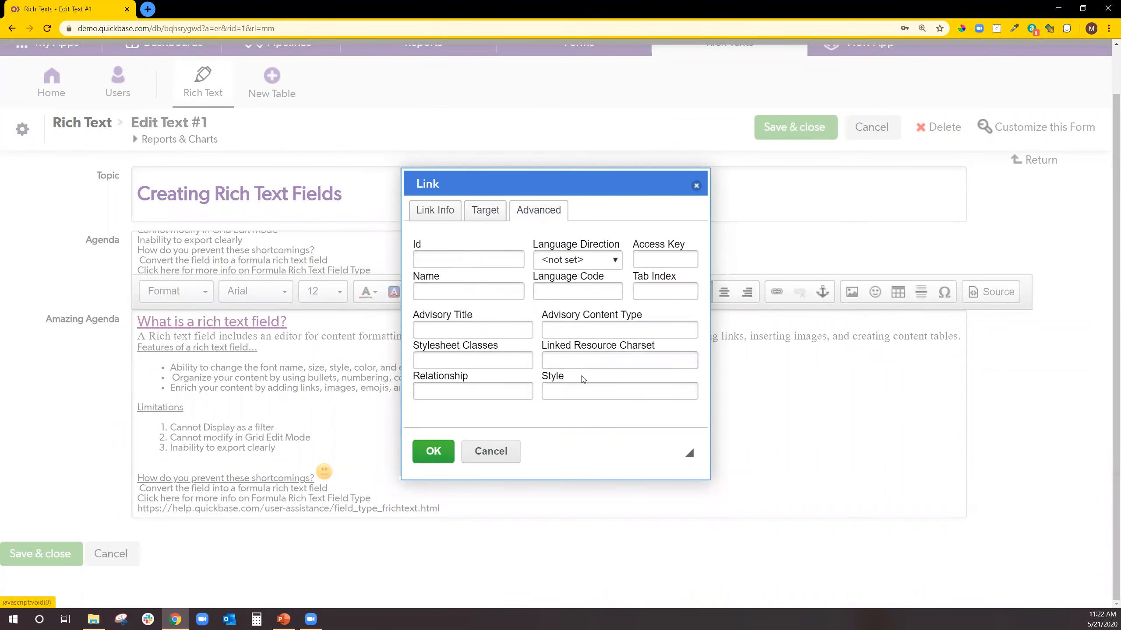
pyautogui.click(434, 450)
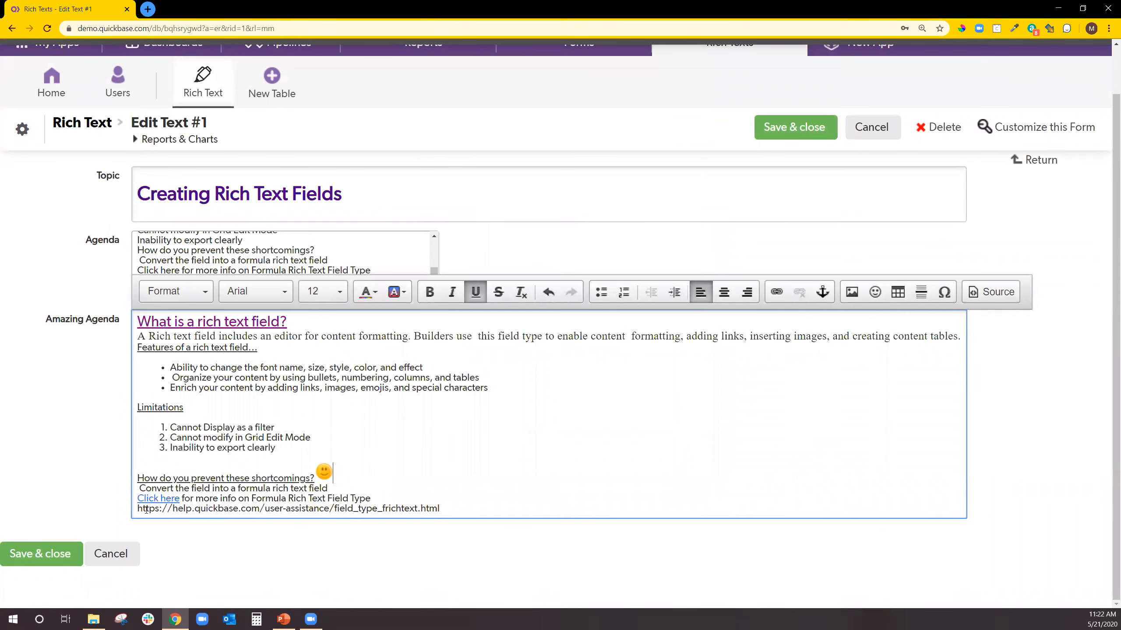
pyautogui.moveTo(137, 509); pyautogui.dragTo(455, 527)
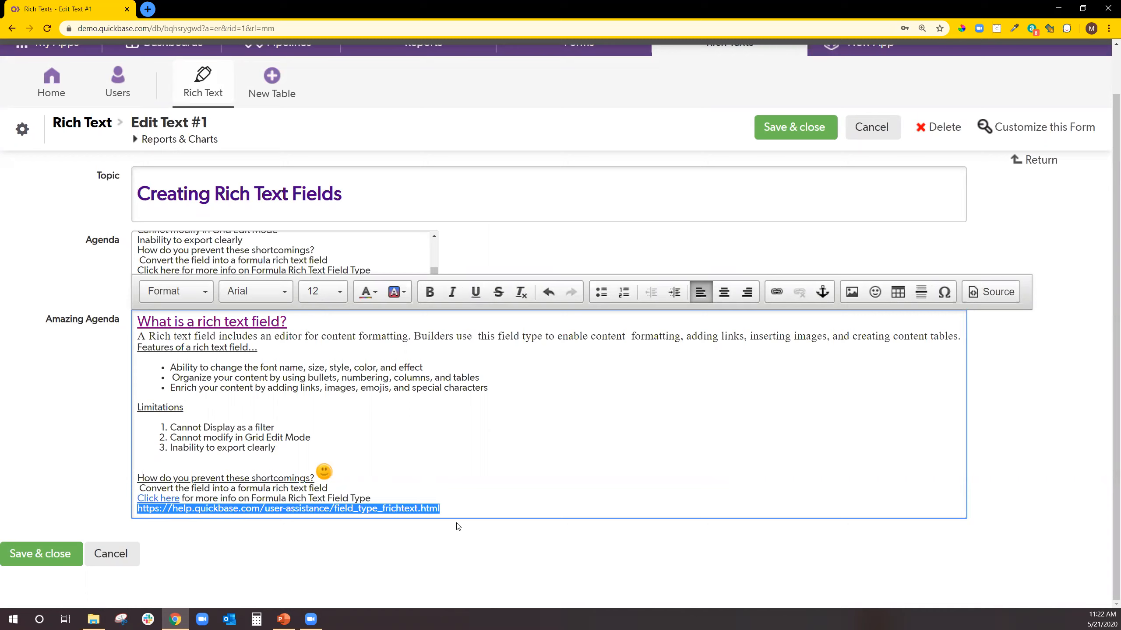
# Delete the leftover URL line, save and close the record, and return to Rich Text home.
pyautogui.press('Delete')
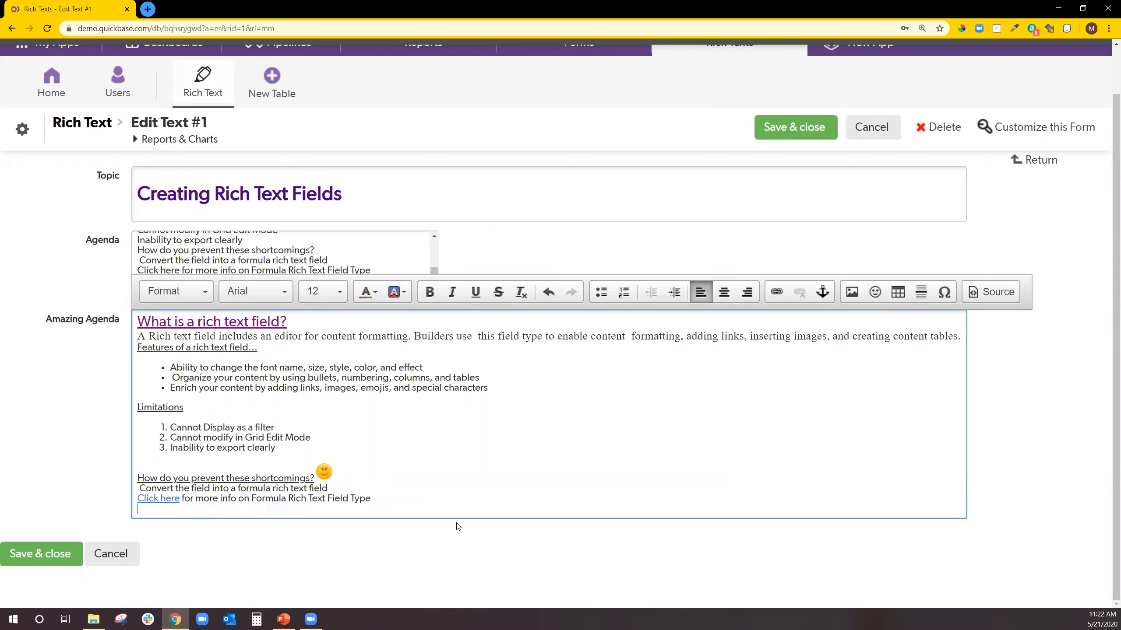
pyautogui.click(10, 556)
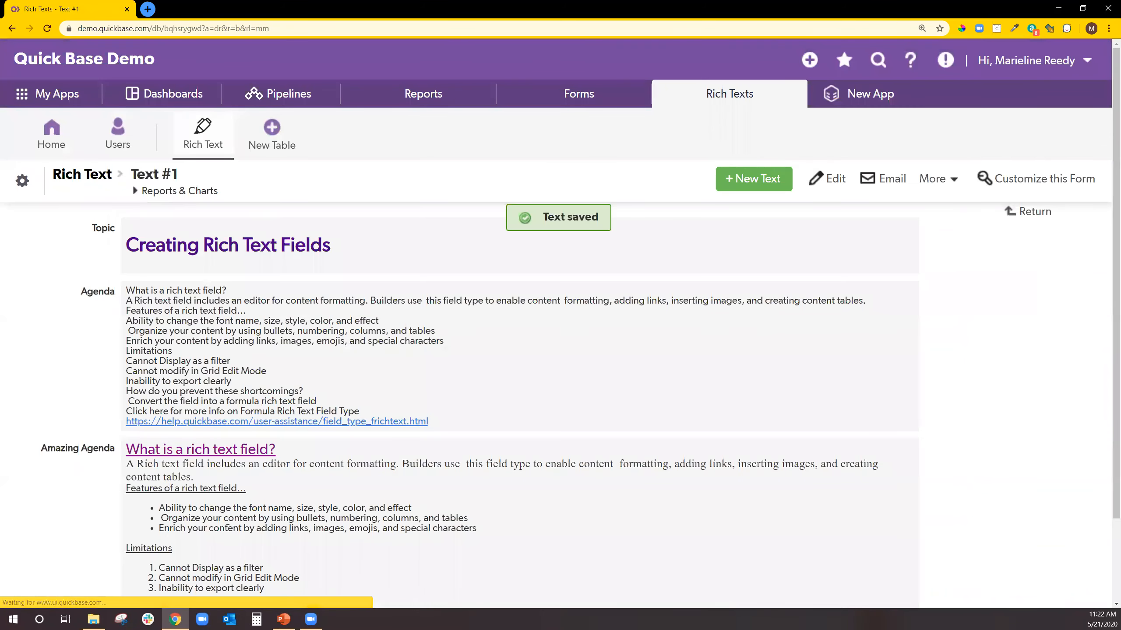
pyautogui.scroll(-3, 227, 528)
pyautogui.scroll(3, 215, 156)
pyautogui.click(78, 175)
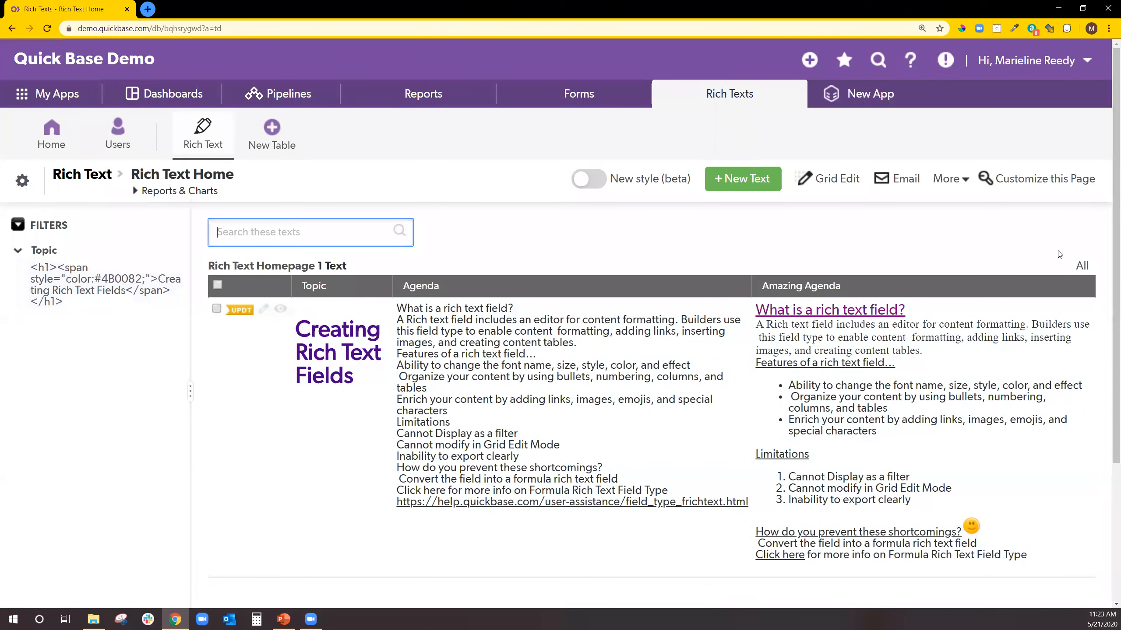
pyautogui.click(831, 180)
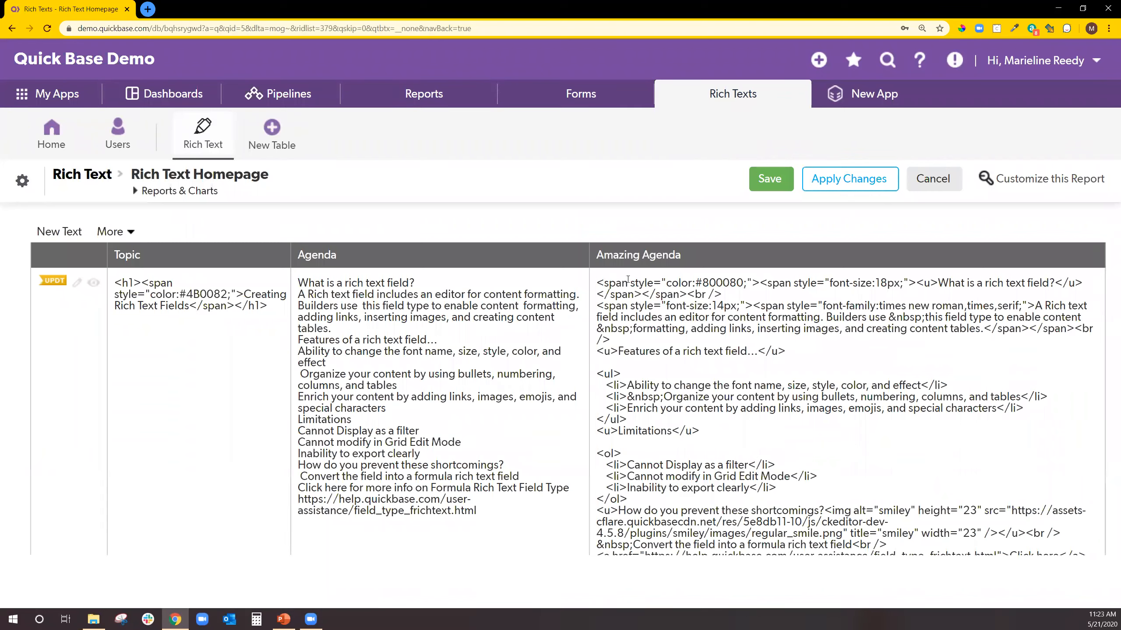
pyautogui.click(938, 184)
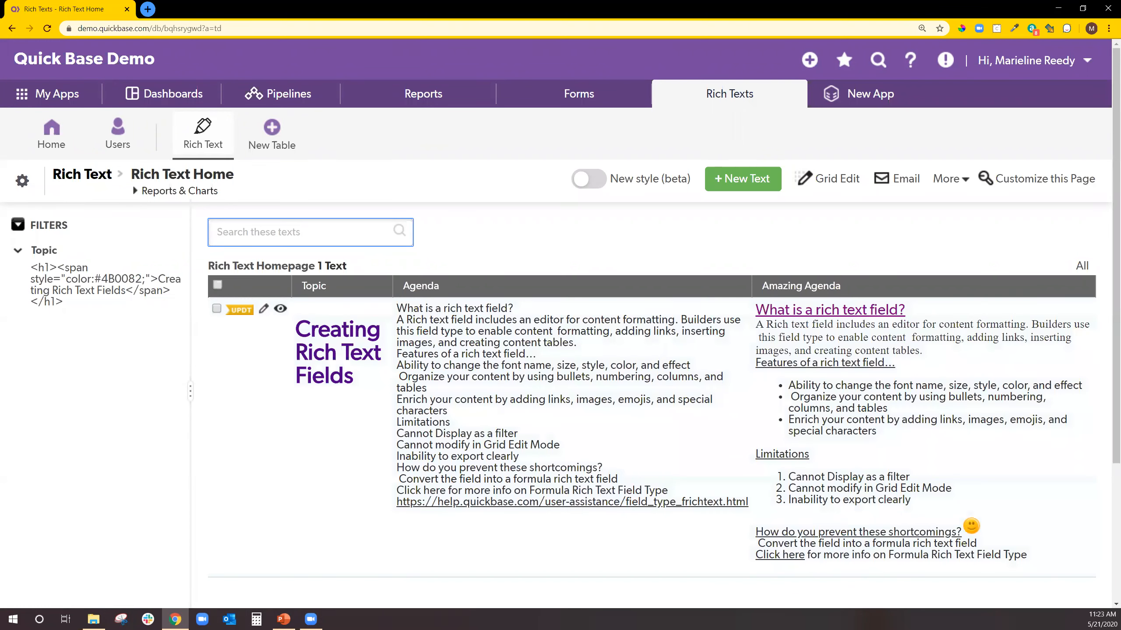
pyautogui.hotkey('alt', 'Tab')
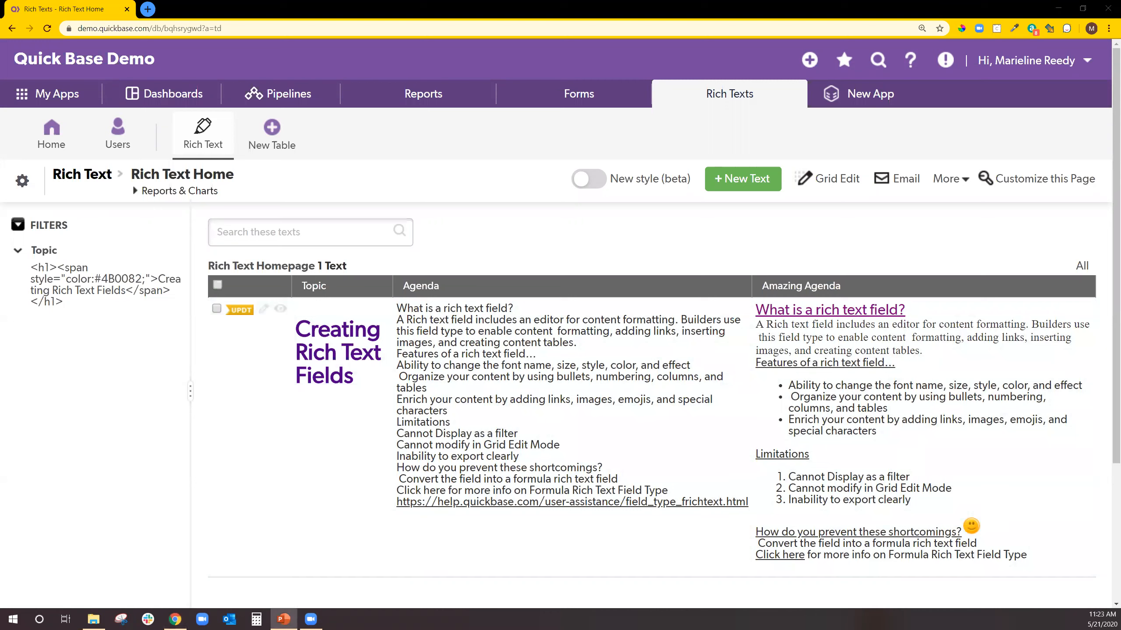